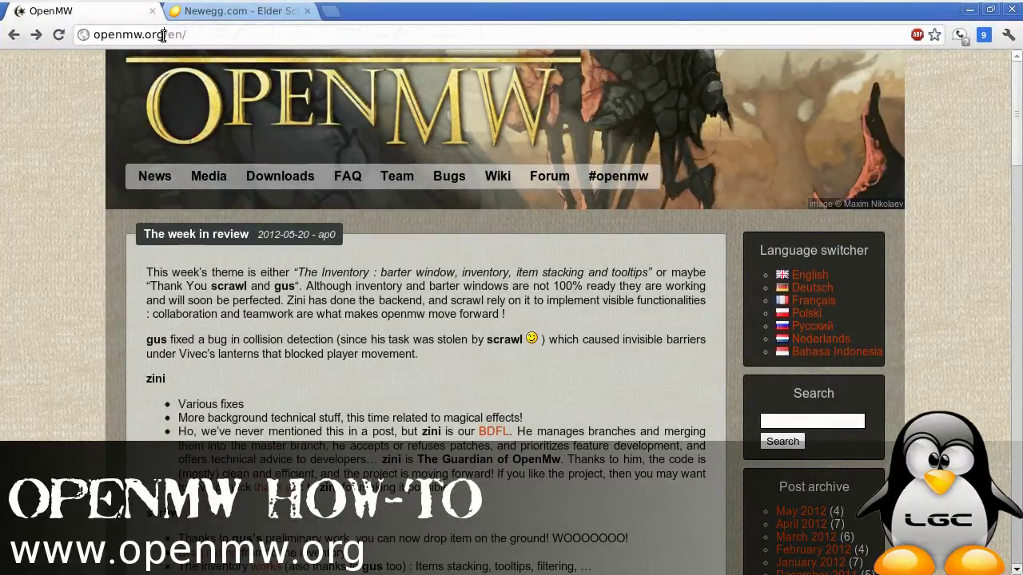
Look over the openmw.org address and the Newegg product page for Morrowind, and close the Newegg page
{"action": "left_click_drag", "start_coordinate": [162, 35], "coordinate": [92, 34]}
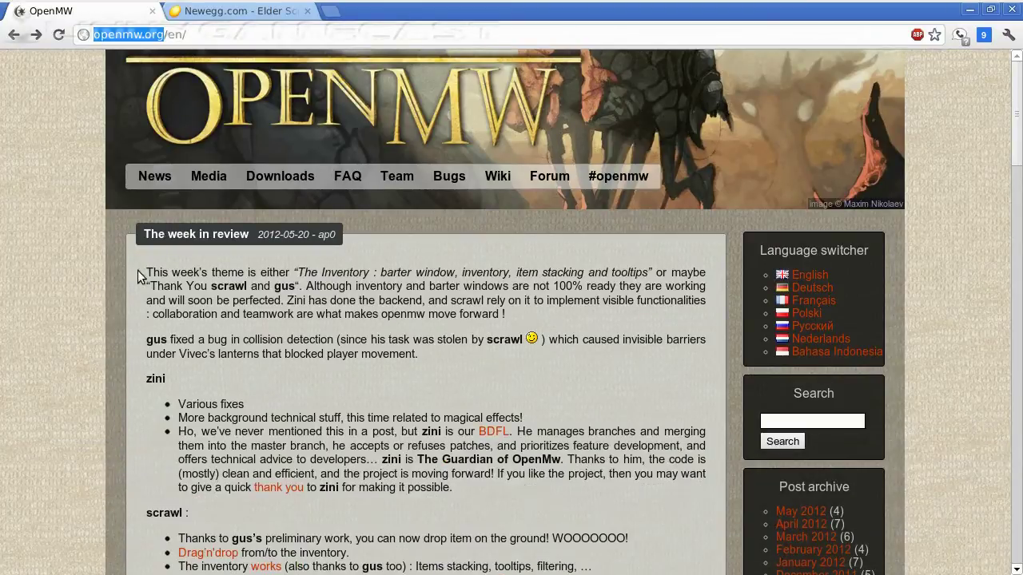
{"action": "left_click", "coordinate": [267, 16]}
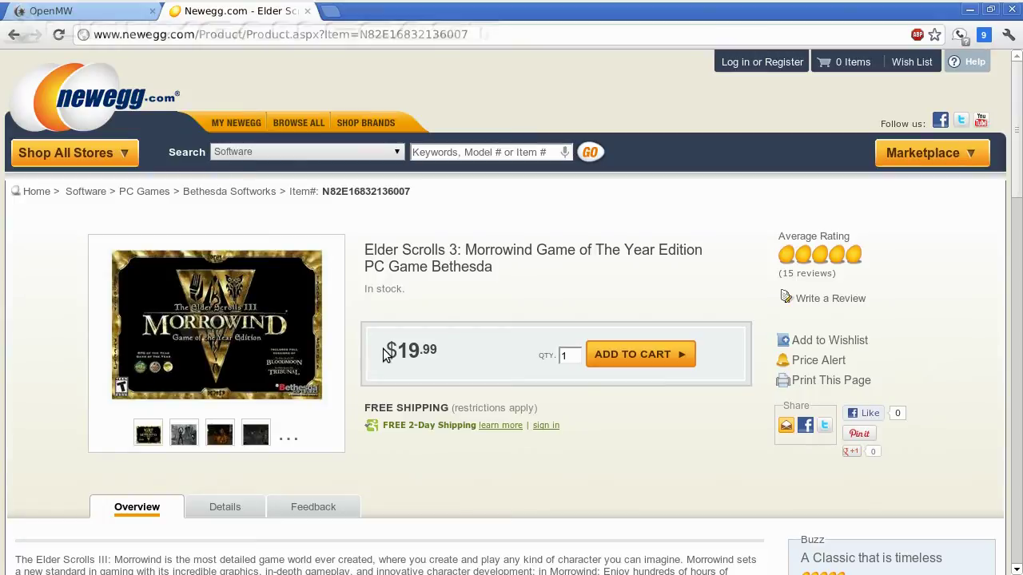
{"action": "left_click", "coordinate": [308, 13]}
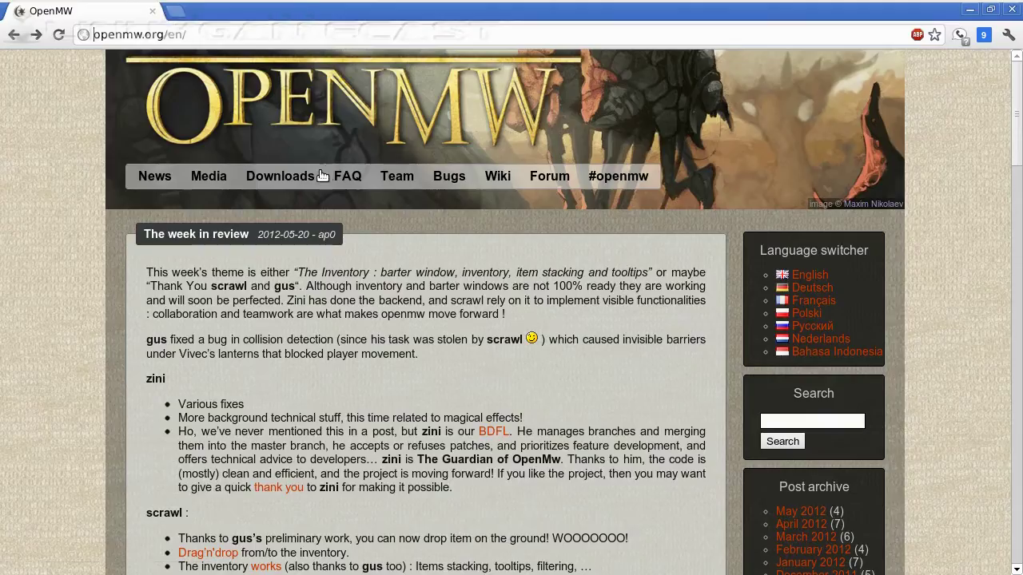
Download openmw-0.14.0-Linux.tar.gz, the Linux 32bit build, from the OpenMW downloads and save it to the Desktop
{"action": "left_click", "coordinate": [297, 185]}
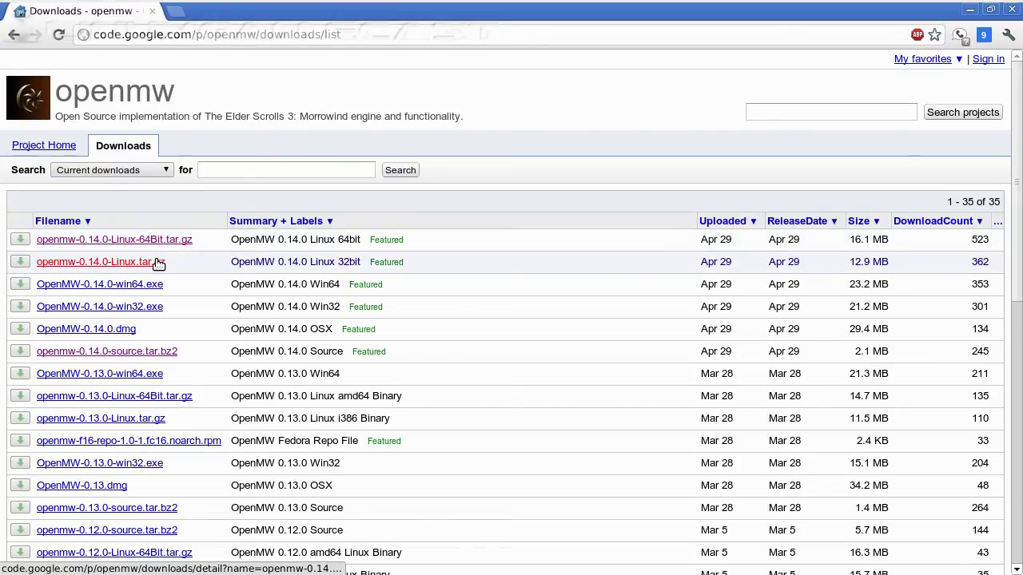
{"action": "left_click", "coordinate": [158, 263]}
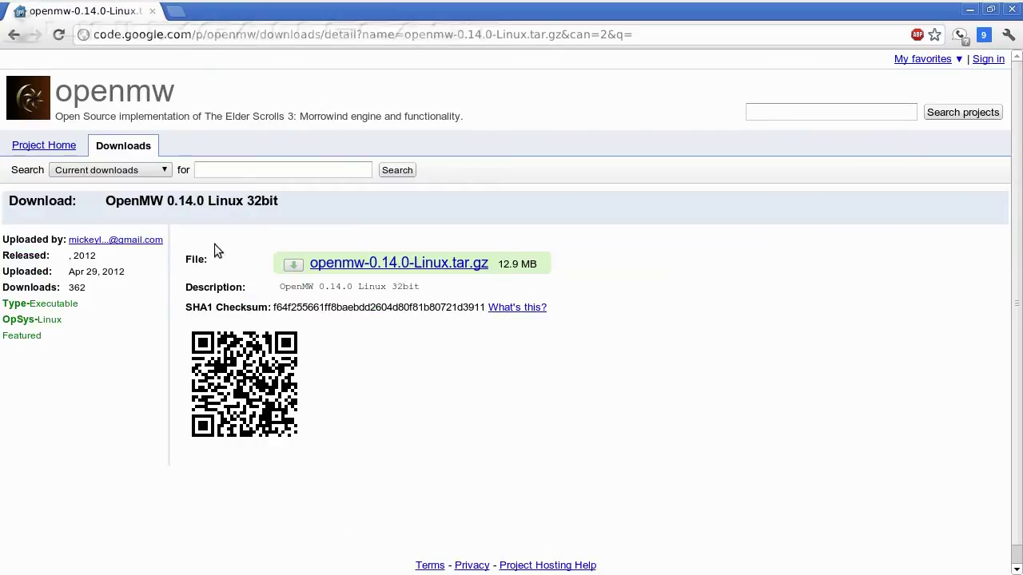
{"action": "left_click", "coordinate": [370, 265]}
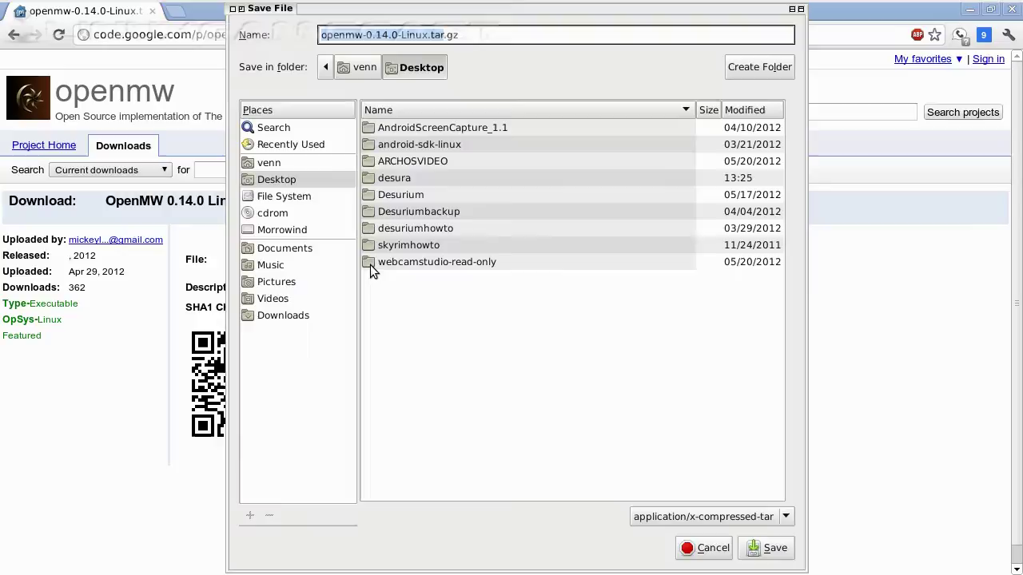
{"action": "left_click", "coordinate": [297, 180]}
{"action": "left_click", "coordinate": [771, 548]}
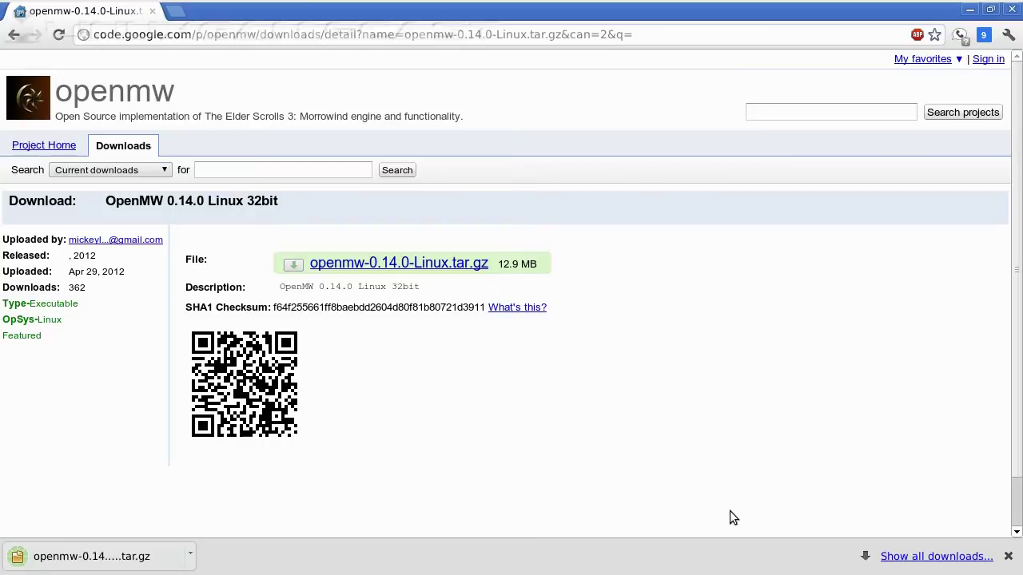
Open the downloaded archive and extract its openmw-0.14.0-Linux folder to the Desktop
{"action": "left_click", "coordinate": [150, 559]}
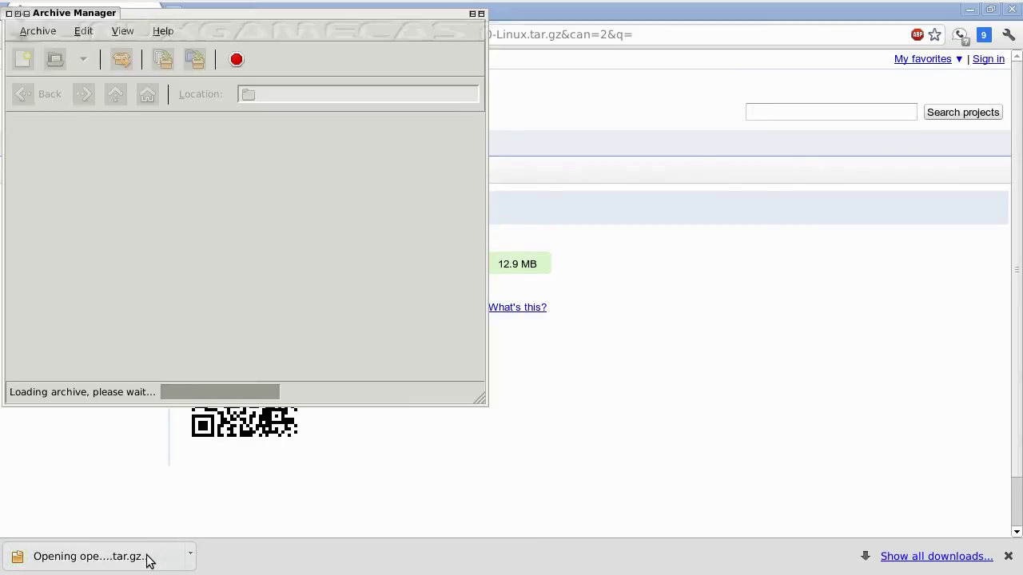
{"action": "left_click", "coordinate": [102, 148]}
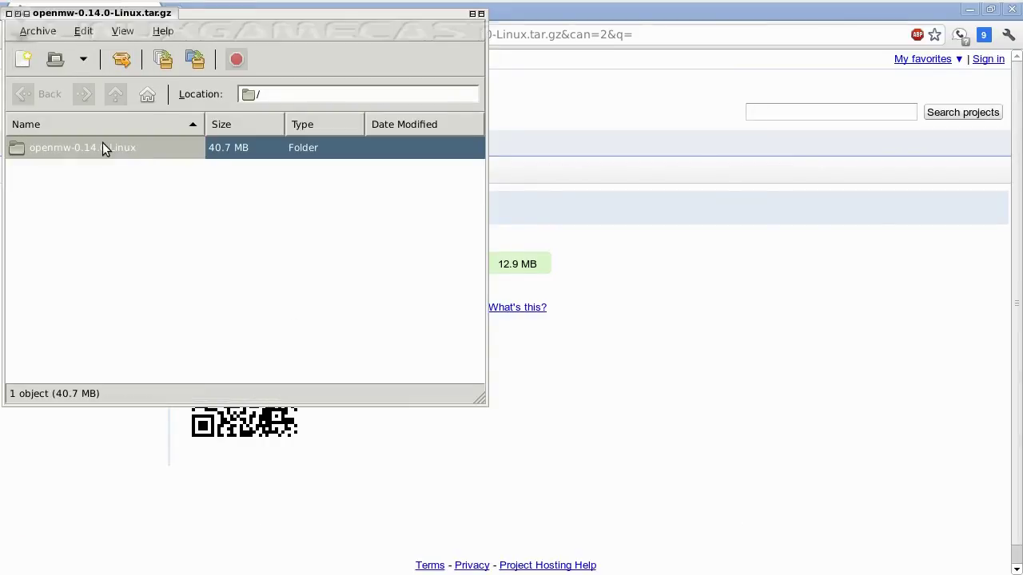
{"action": "left_click", "coordinate": [122, 60]}
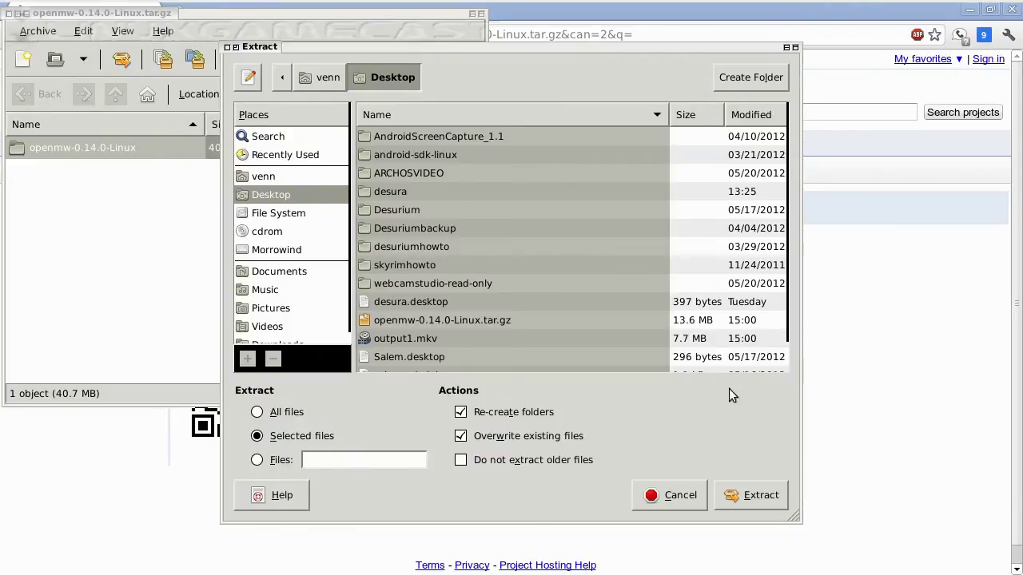
{"action": "left_click", "coordinate": [756, 496]}
{"action": "left_click", "coordinate": [182, 289]}
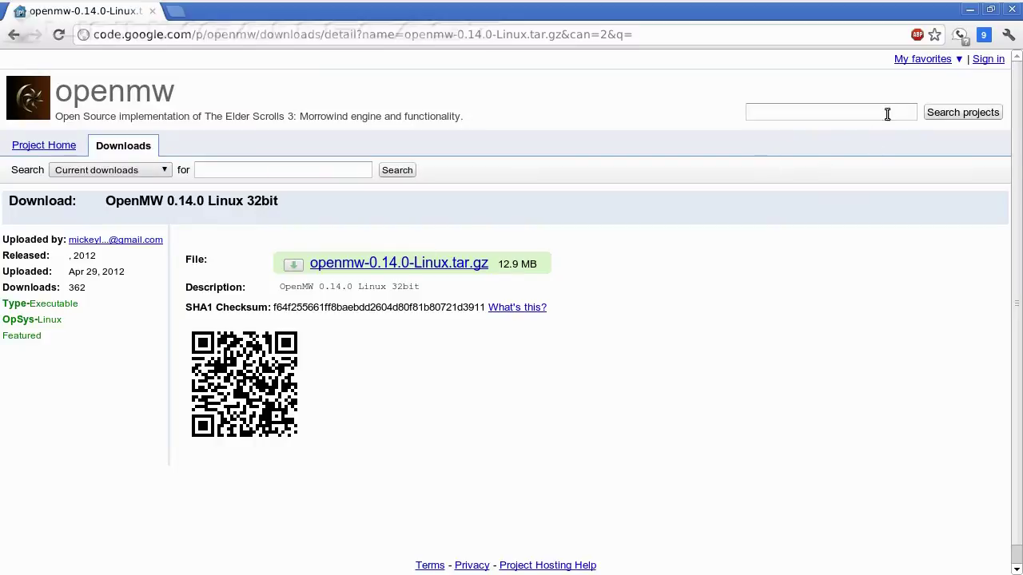
Minimize the browser and open the extracted openmw-0.14.0-Linux folder from the desktop in the file manager
{"action": "left_click", "coordinate": [968, 11]}
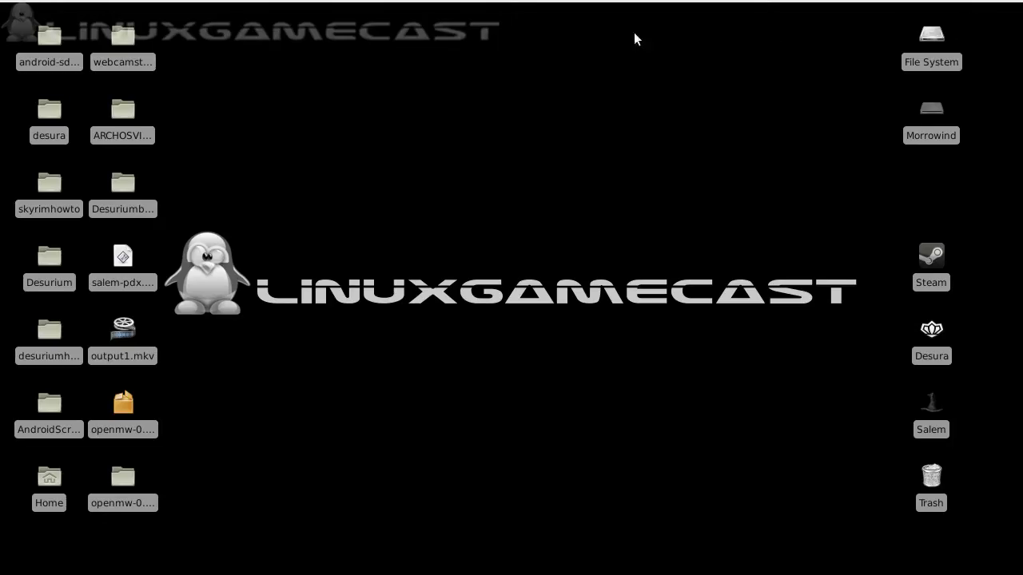
{"action": "left_click", "coordinate": [131, 477]}
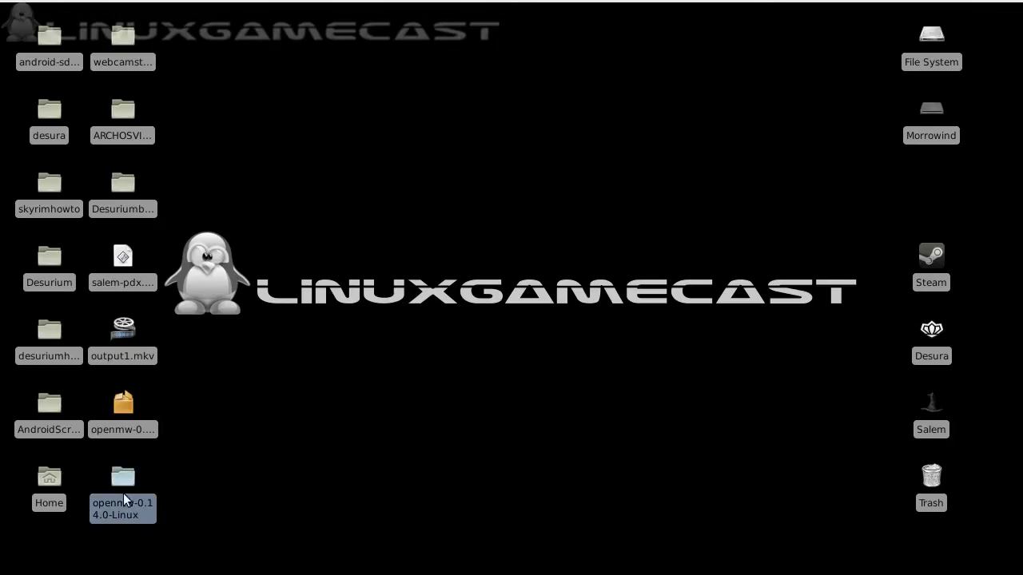
{"action": "double_click", "coordinate": [125, 477]}
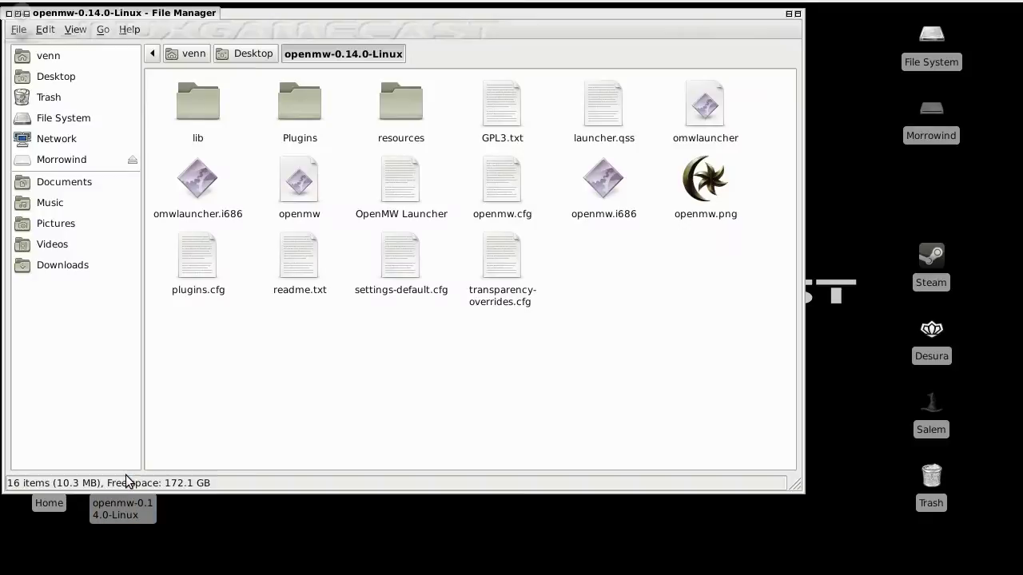
{"action": "left_click_drag", "start_coordinate": [429, 18], "coordinate": [511, 38]}
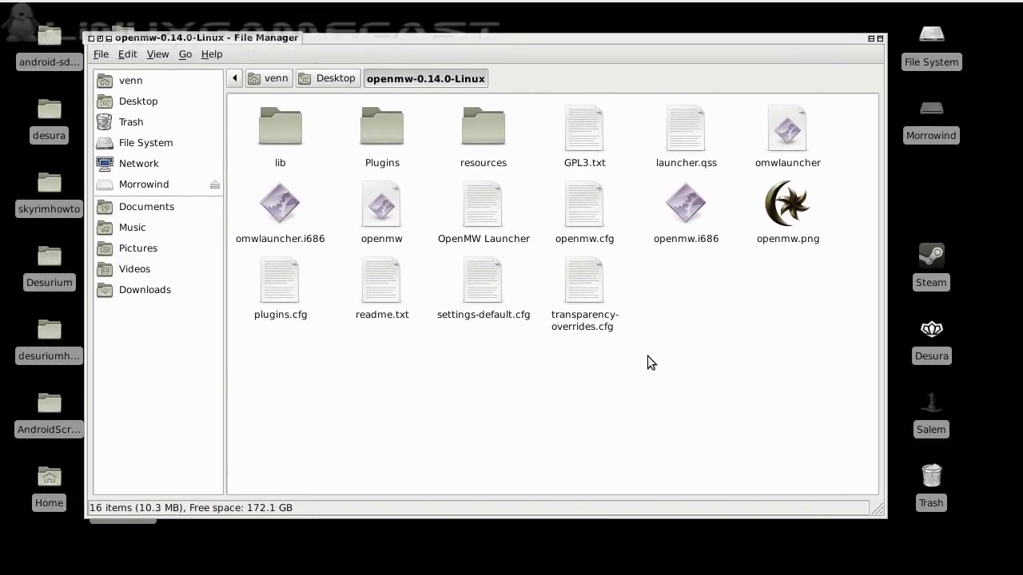
Open a terminal in the openmw-0.14.0-Linux folder and list its files with ls
{"action": "right_click", "coordinate": [594, 372]}
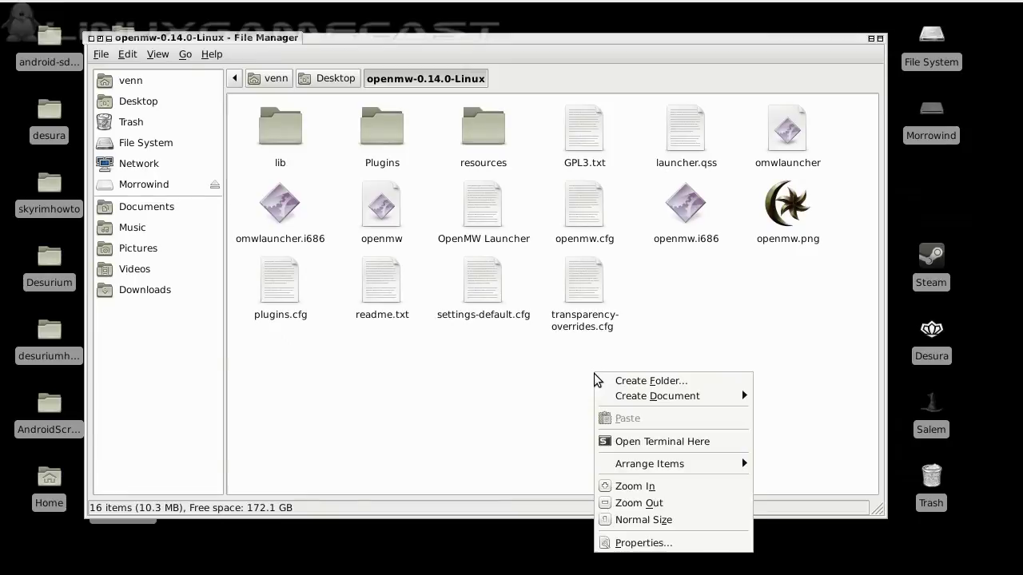
{"action": "left_click", "coordinate": [608, 441]}
{"action": "left_click_drag", "start_coordinate": [607, 231], "coordinate": [390, 149]}
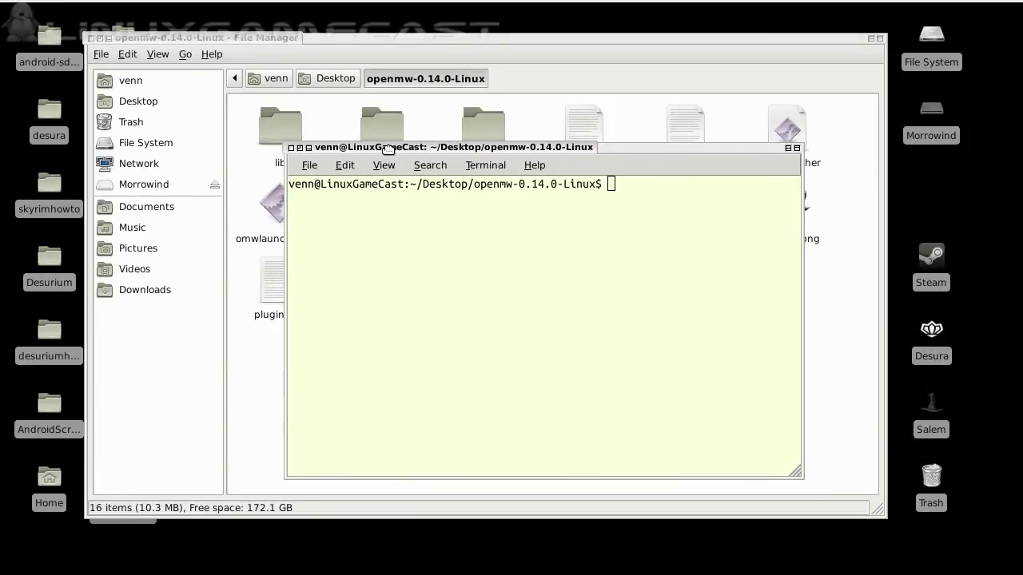
{"action": "type", "text": "ls"}
{"action": "key", "text": "Return"}
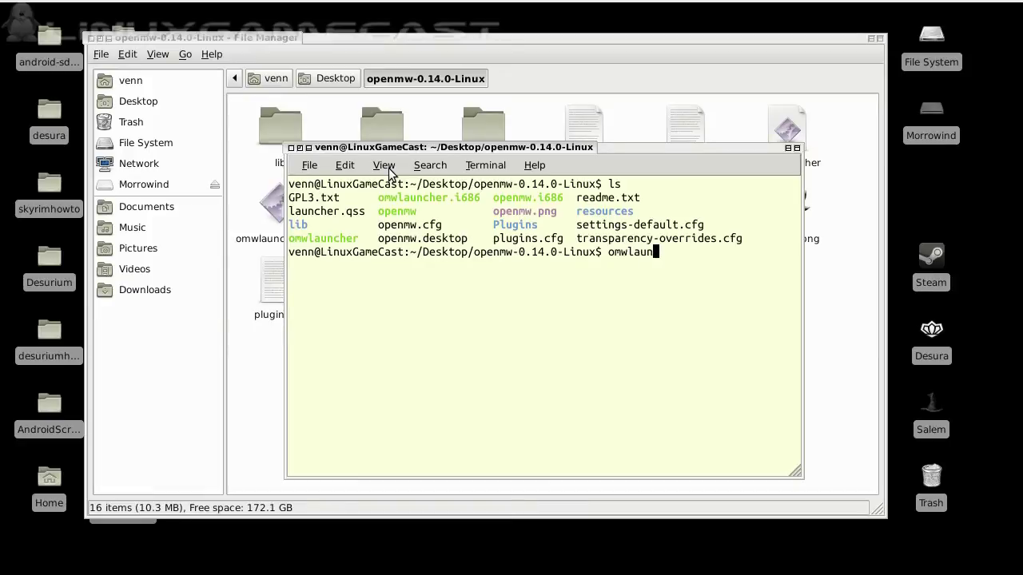
Try starting the OpenMW launcher with ./omwlauncher, cancel the Data Files location prompt and close the terminal
{"action": "type", "text": "c"}
{"action": "key", "text": "Tab"}
{"action": "key", "text": "Left"}
{"action": "key", "text": "Left"}
{"action": "key", "text": "Left"}
{"action": "key", "text": "Left"}
{"action": "key", "text": "Left"}
{"action": "key", "text": "Left"}
{"action": "key", "text": "Left"}
{"action": "key", "text": "Left"}
{"action": "key", "text": "Left"}
{"action": "key", "text": "Left"}
{"action": "key", "text": "Left"}
{"action": "type", "text": "./"}
{"action": "key", "text": "Return"}
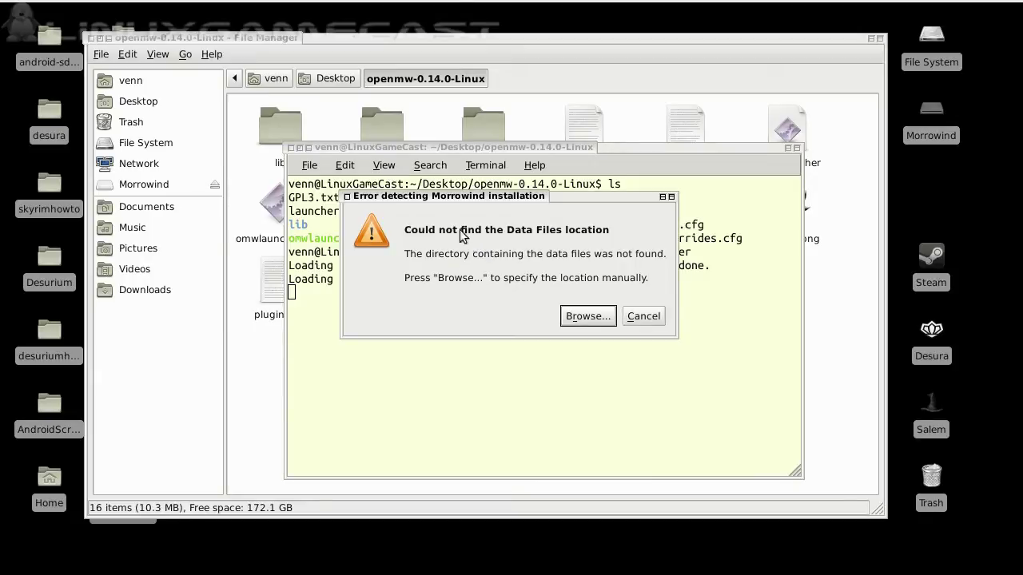
{"action": "left_click", "coordinate": [644, 317]}
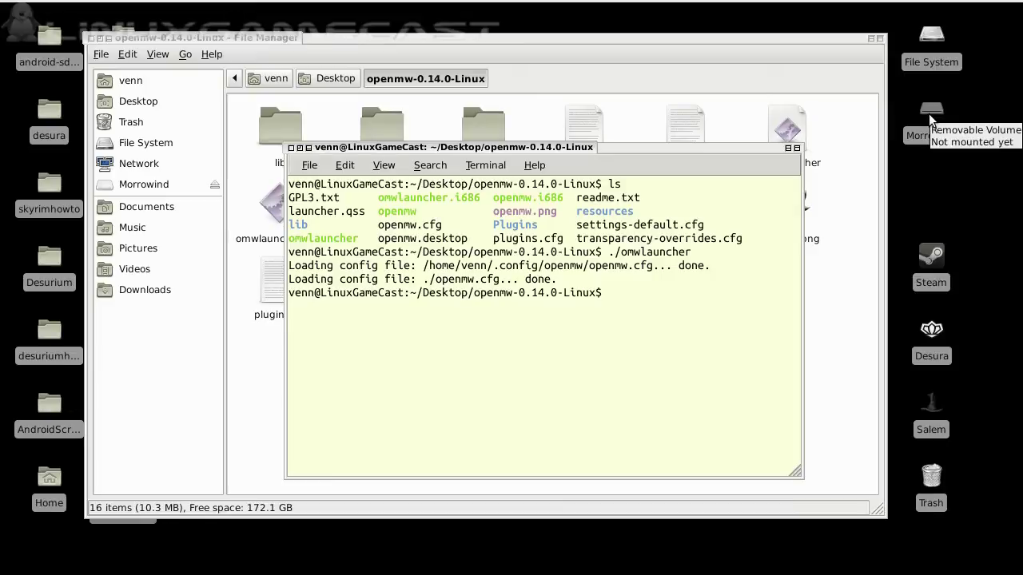
{"action": "left_click", "coordinate": [293, 150]}
Browse to the Morrowind disc at /media/cdrom and open a terminal there in place of the file manager
{"action": "left_click", "coordinate": [157, 145]}
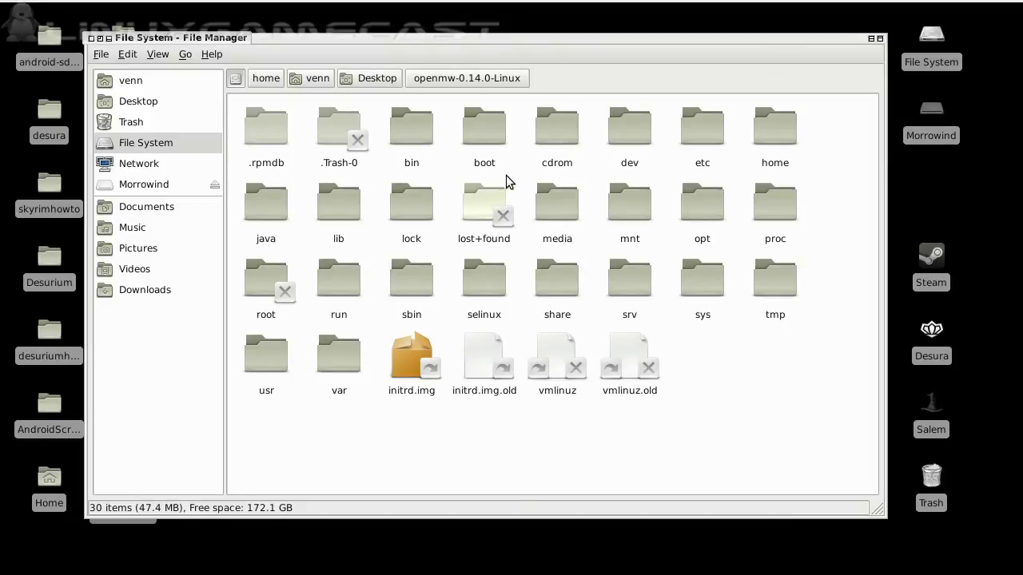
{"action": "double_click", "coordinate": [552, 197]}
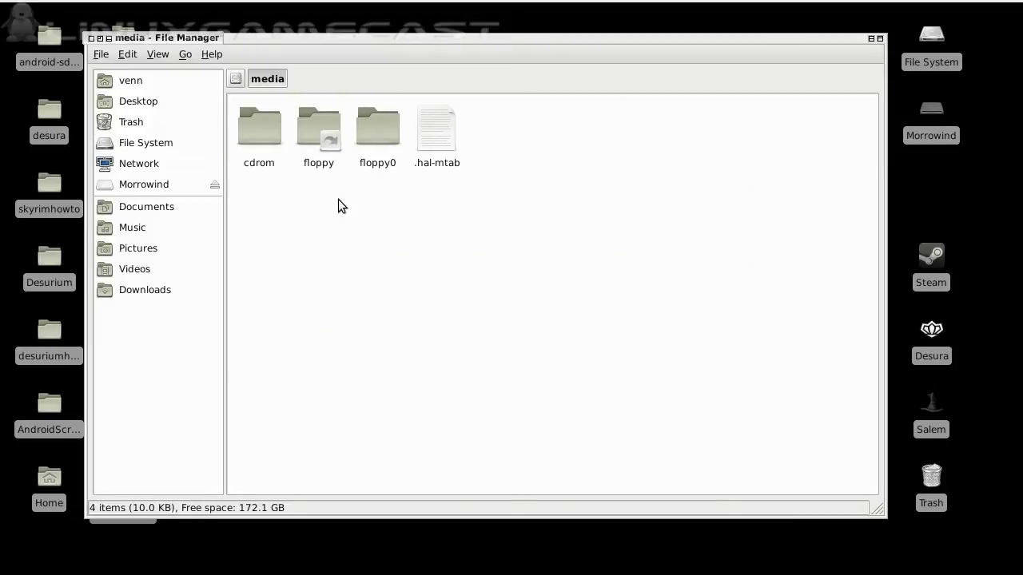
{"action": "double_click", "coordinate": [270, 134]}
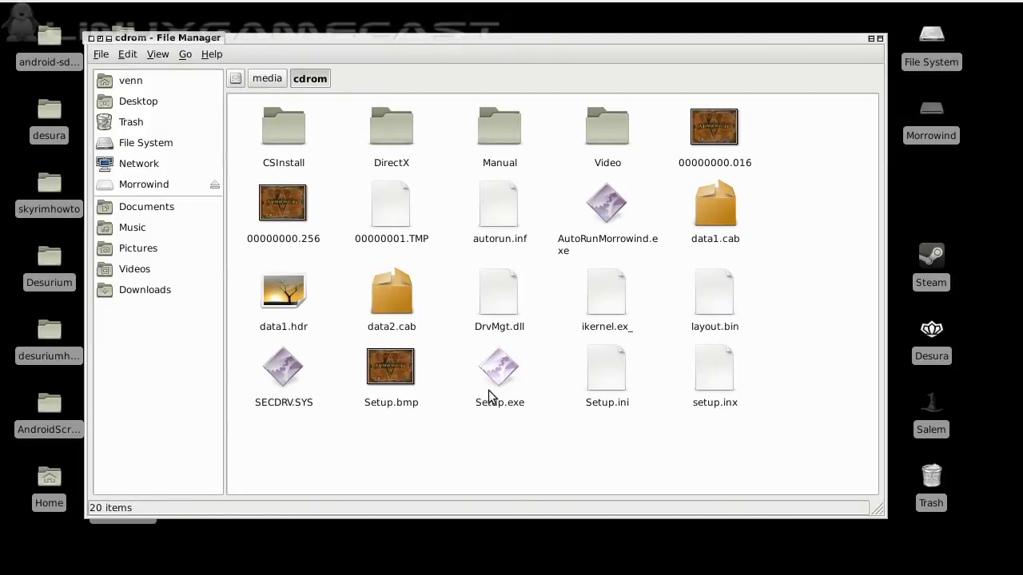
{"action": "right_click", "coordinate": [488, 437]}
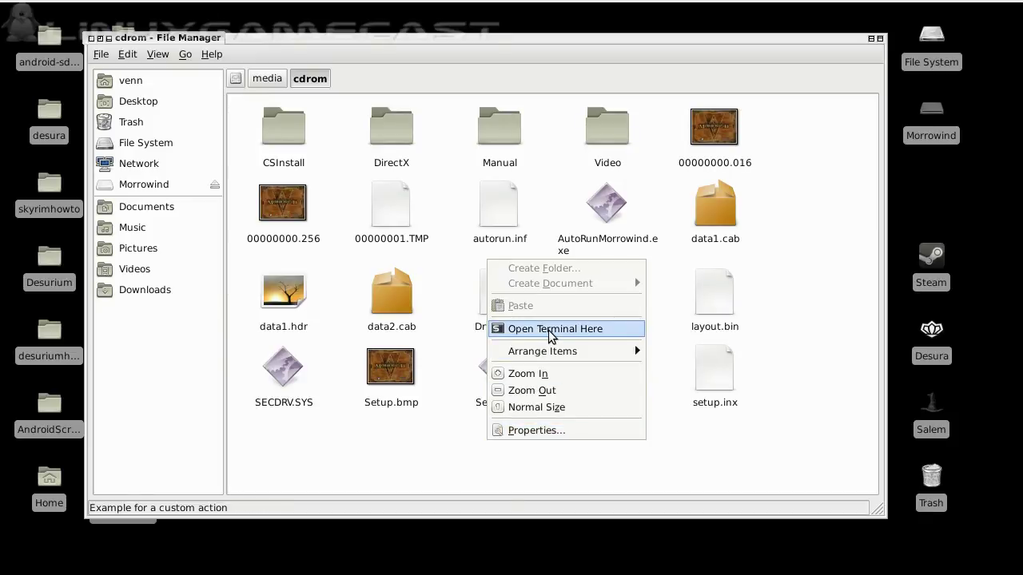
{"action": "left_click", "coordinate": [549, 330]}
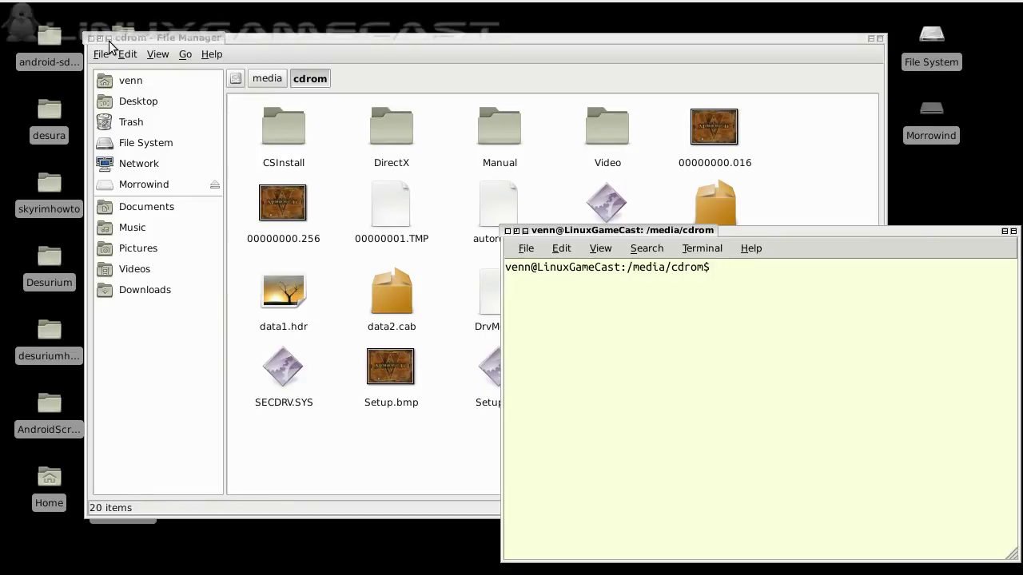
{"action": "left_click", "coordinate": [106, 39]}
{"action": "left_click_drag", "start_coordinate": [582, 231], "coordinate": [343, 109]}
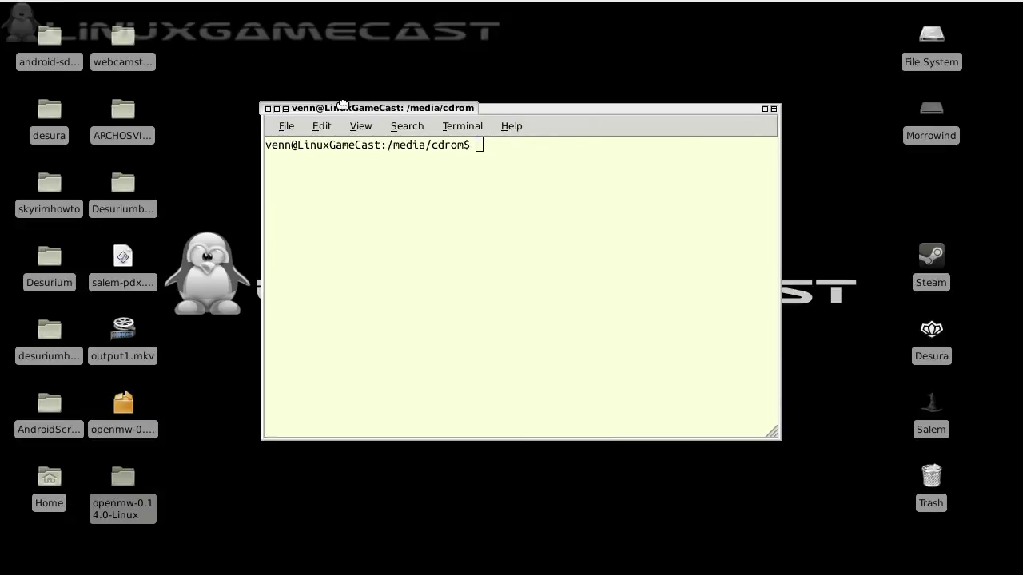
List the disc's files with ls to locate Setup.exe, and run wine on its own to check that Wine is installed
{"action": "type", "text": "ls"}
{"action": "key", "text": "Return"}
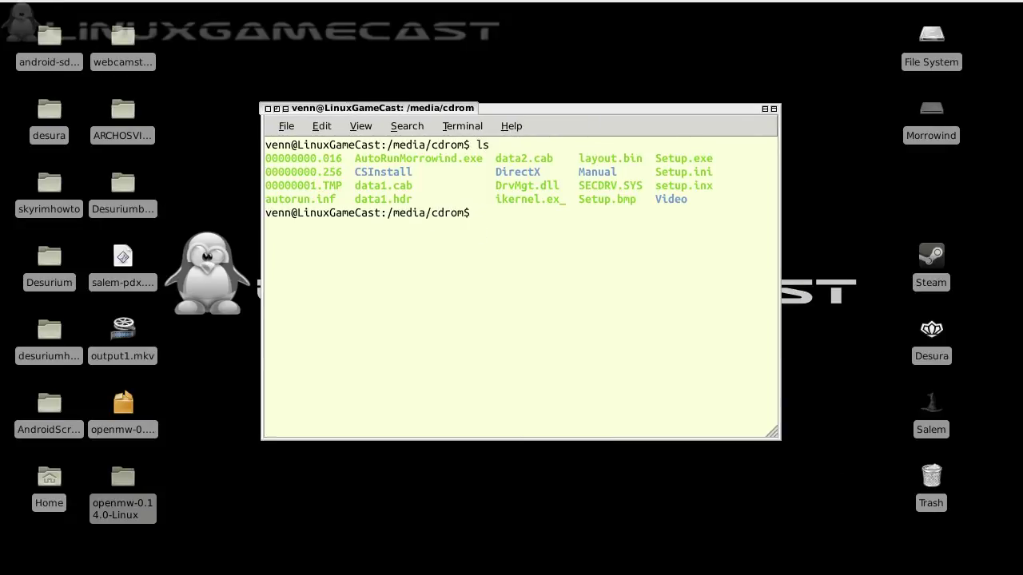
{"action": "double_click", "coordinate": [658, 158]}
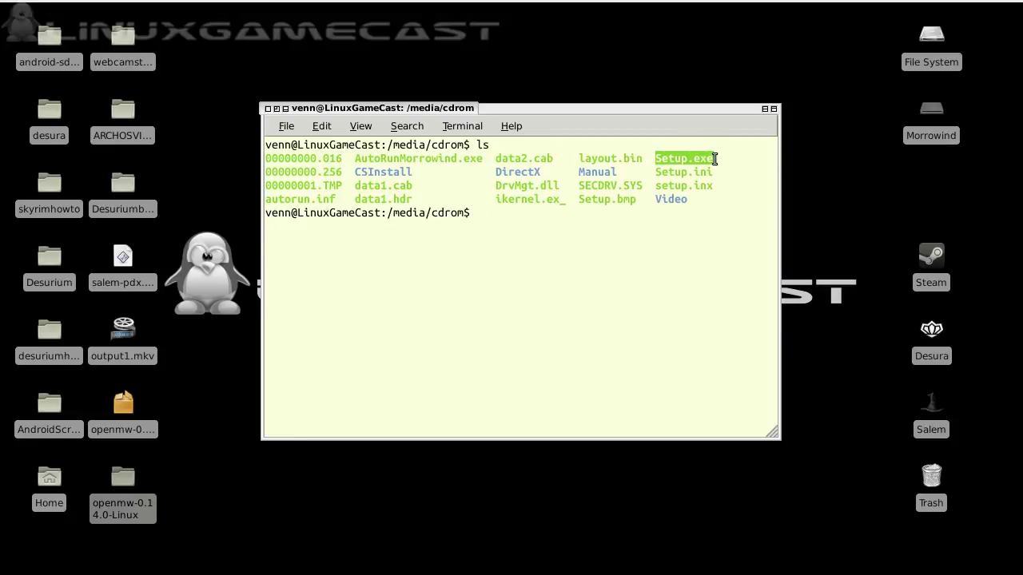
{"action": "left_click", "coordinate": [519, 228]}
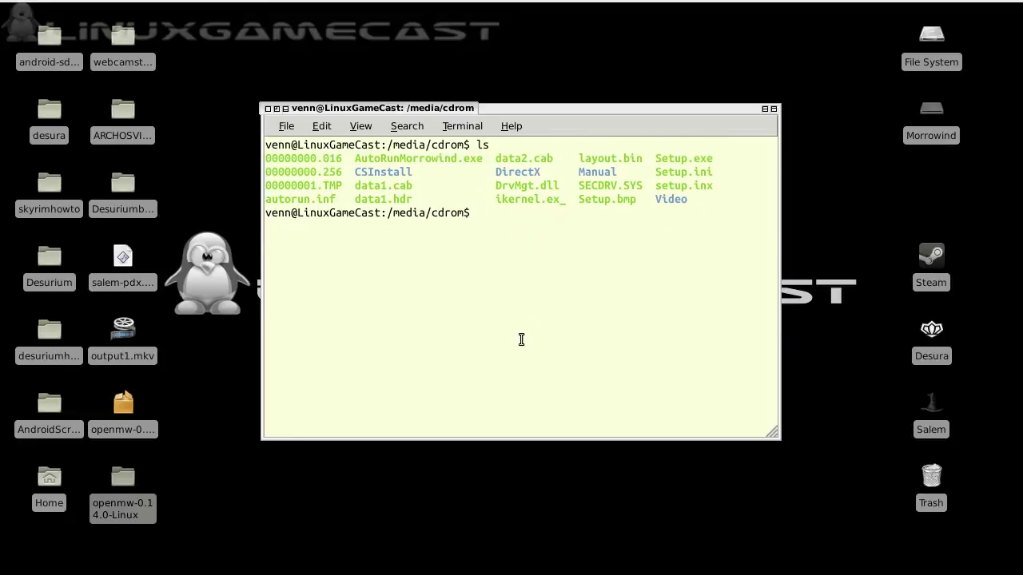
{"action": "type", "text": "wine"}
{"action": "key", "text": "Return"}
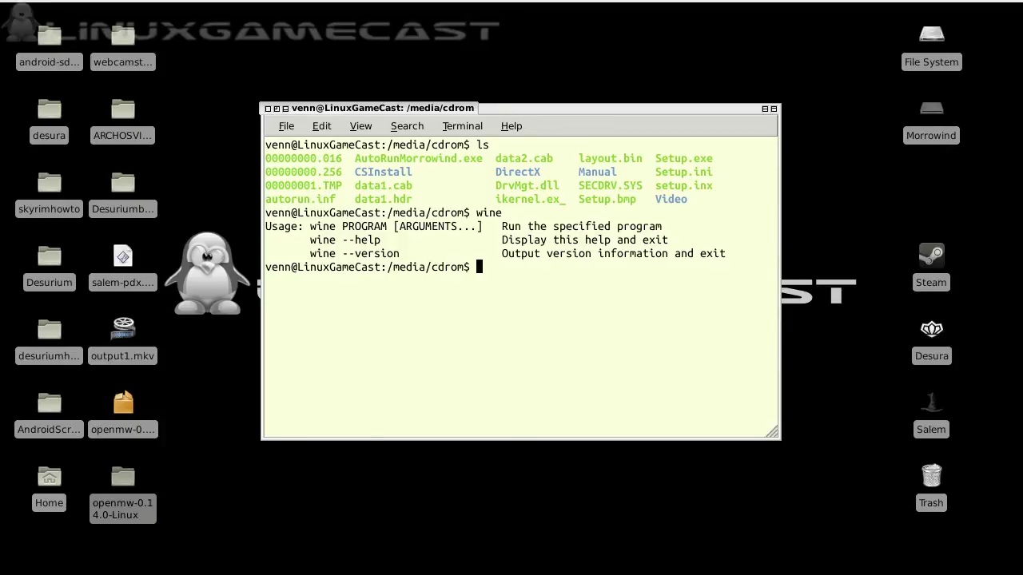
Write the command sudo apt-get install wine at the prompt and discard it without running it
{"action": "type", "text": "sudo apt-ge"}
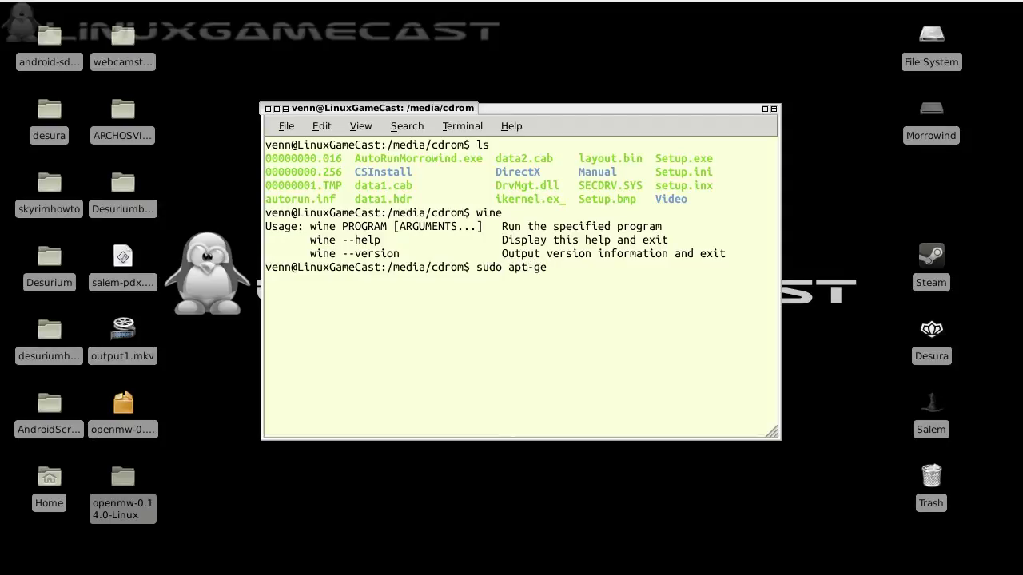
{"action": "type", "text": "t install "}
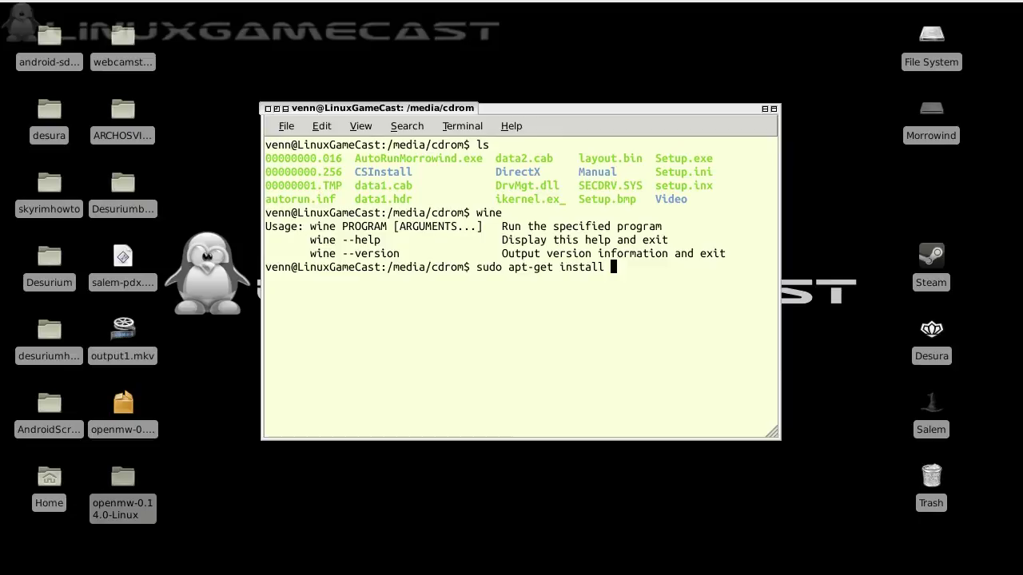
{"action": "type", "text": "wine"}
{"action": "key", "text": "Up"}
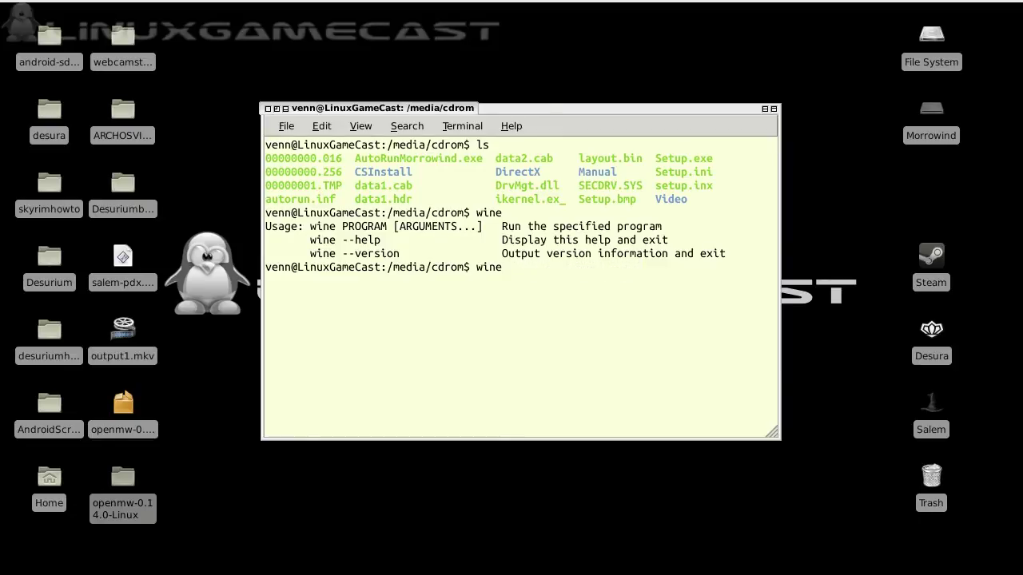
{"action": "key", "text": "BackSpace"}
{"action": "key", "text": "BackSpace"}
{"action": "key", "text": "BackSpace"}
List the disc's files again and run the Morrowind installer with wine Setup.exe, moving its Wine desktop window up to the screen centre
{"action": "type", "text": "l"}
{"action": "key", "text": "Return"}
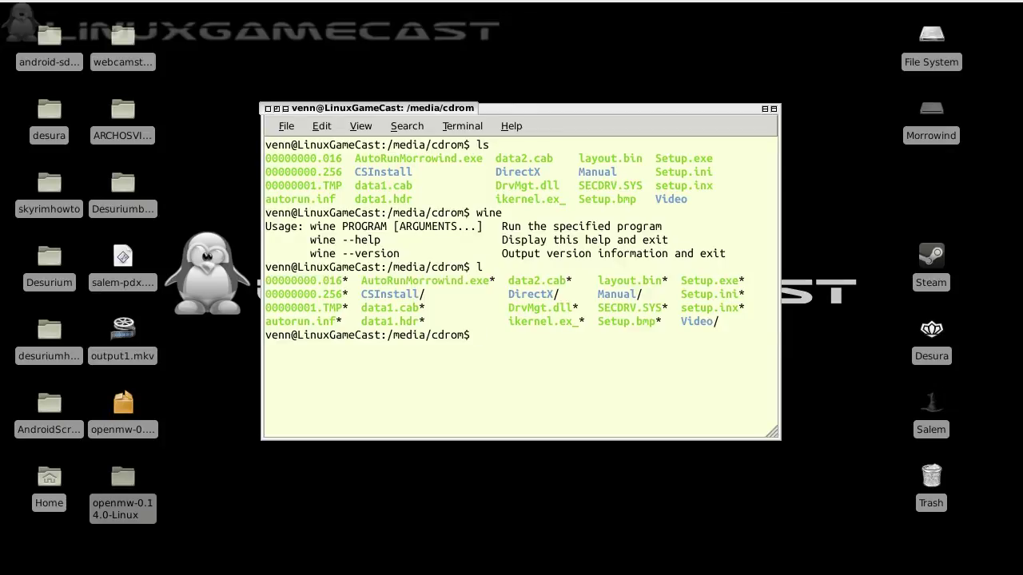
{"action": "type", "text": "wine Setup.exe"}
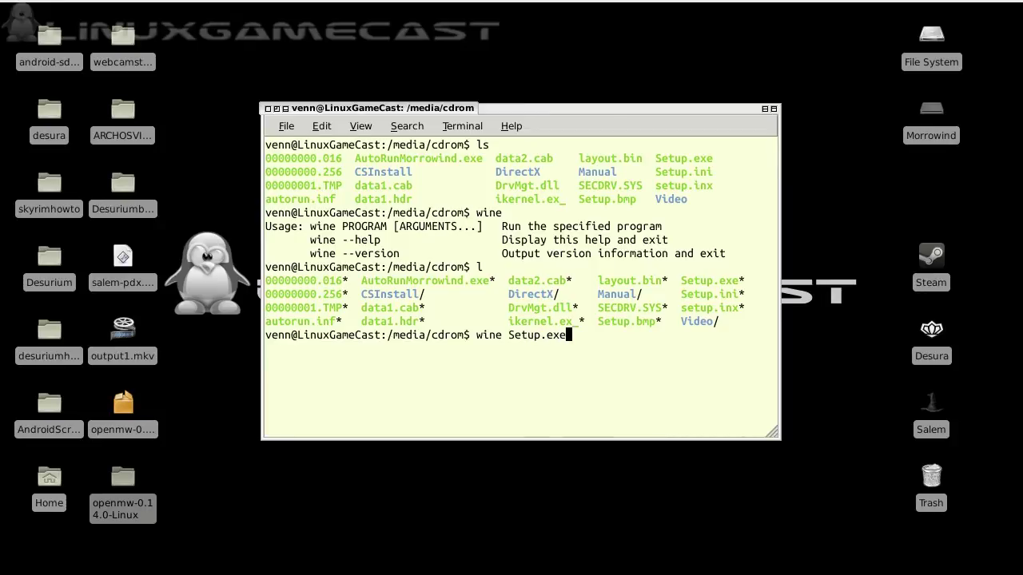
{"action": "key", "text": "Return"}
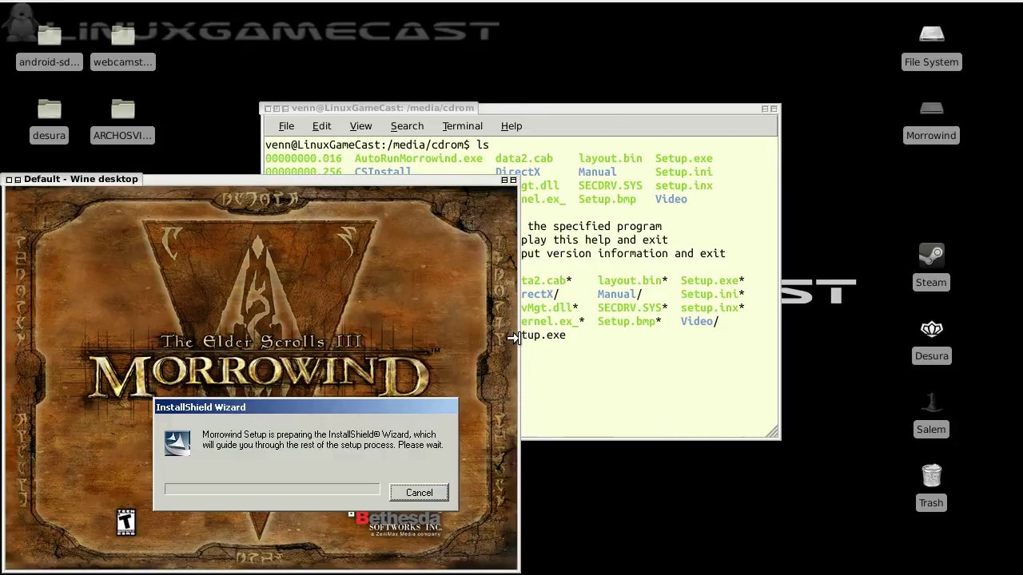
{"action": "left_click_drag", "start_coordinate": [344, 180], "coordinate": [597, 72]}
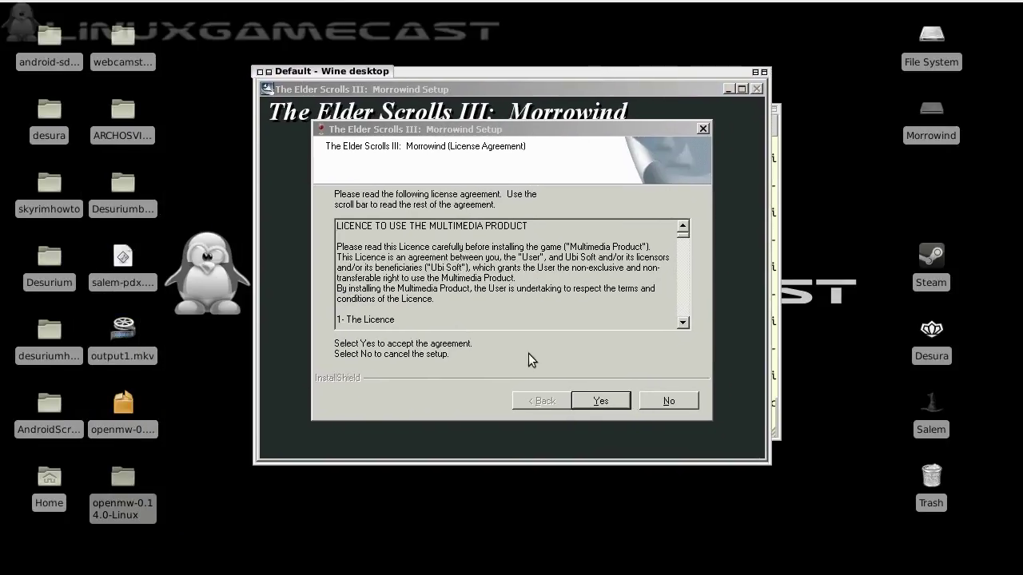
Accept the Morrowind licence agreement and install the game to C:\Program Files\Bethesda Softworks\Morrowind
{"action": "left_click", "coordinate": [599, 403]}
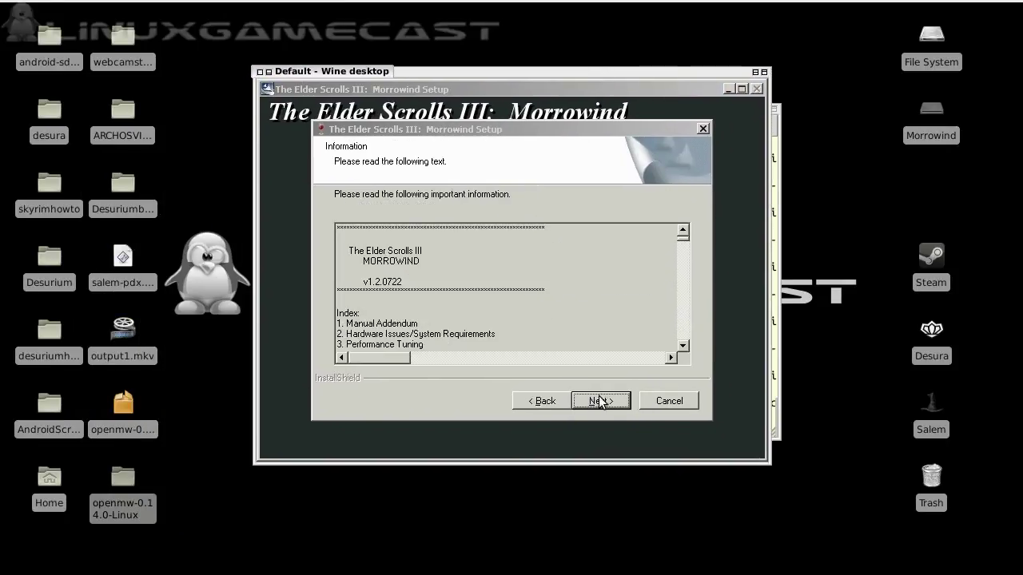
{"action": "left_click", "coordinate": [601, 403]}
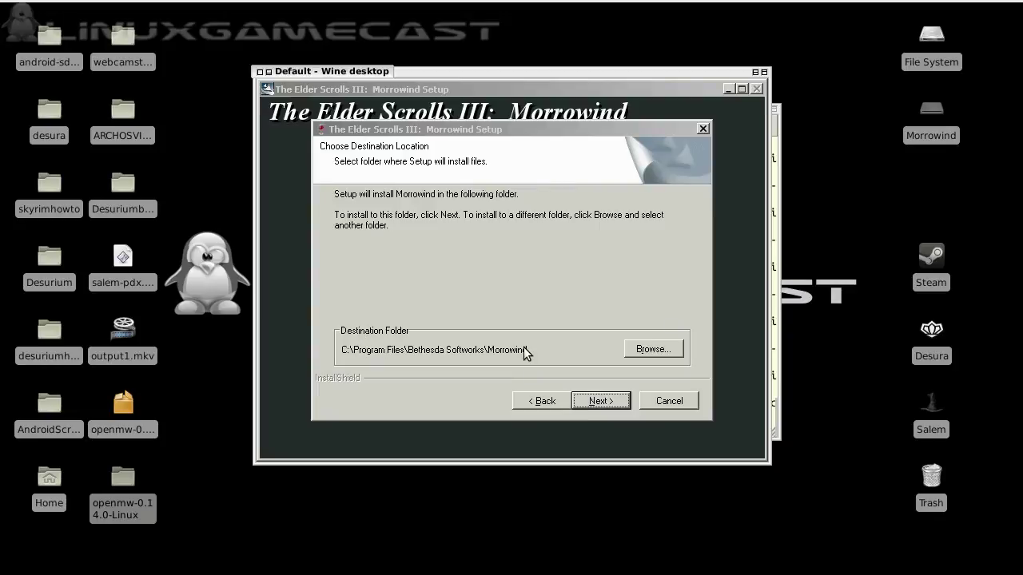
{"action": "left_click", "coordinate": [601, 402]}
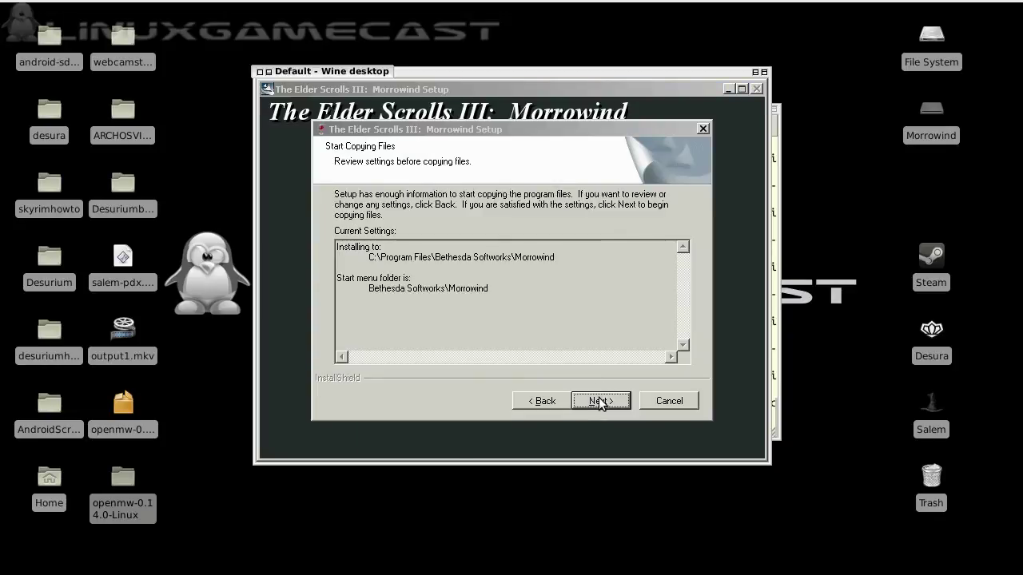
{"action": "left_click", "coordinate": [601, 401]}
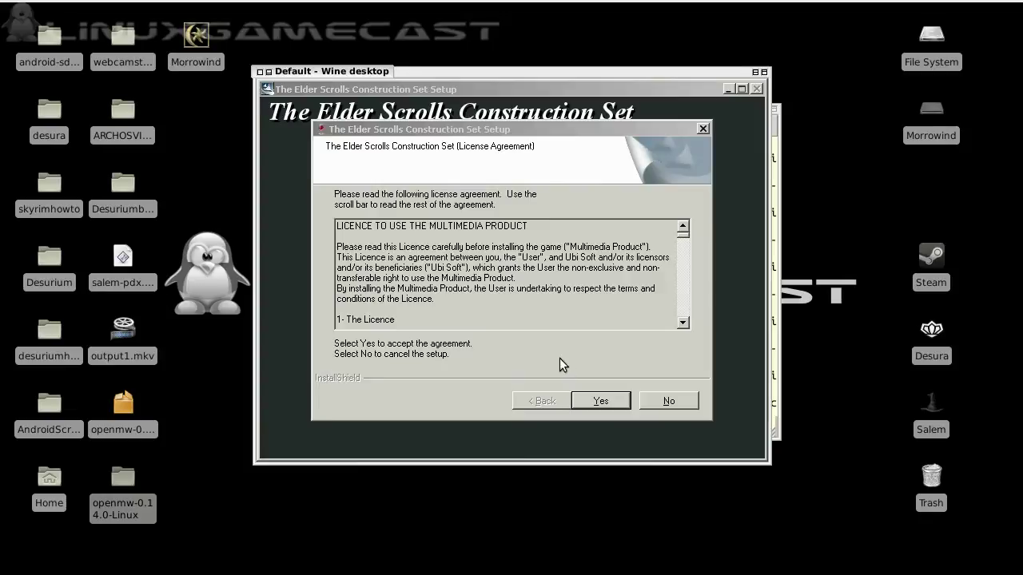
Decline the Construction Set licence, quit that setup and finish the Morrowind installation
{"action": "left_click", "coordinate": [659, 400]}
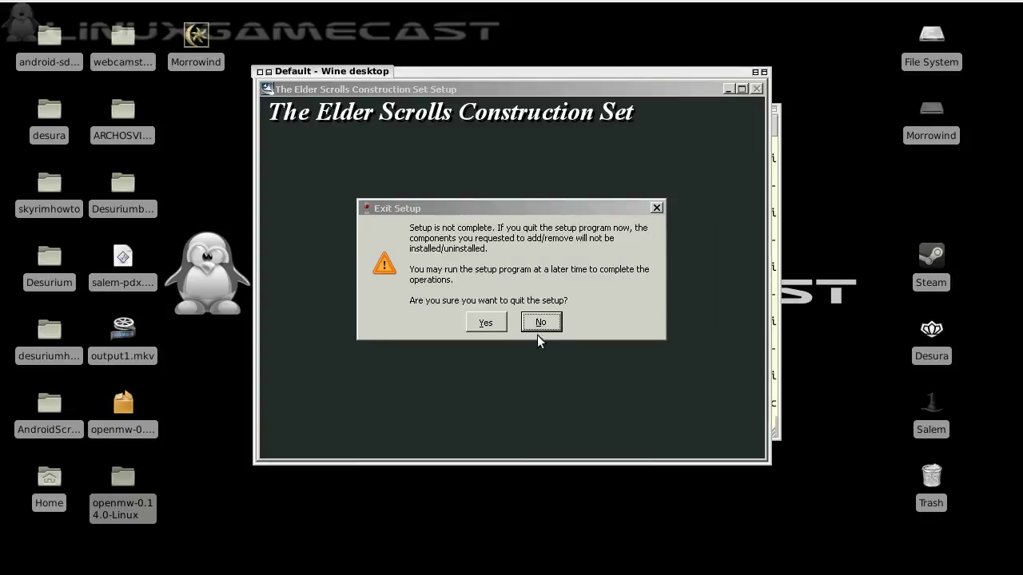
{"action": "left_click", "coordinate": [488, 322]}
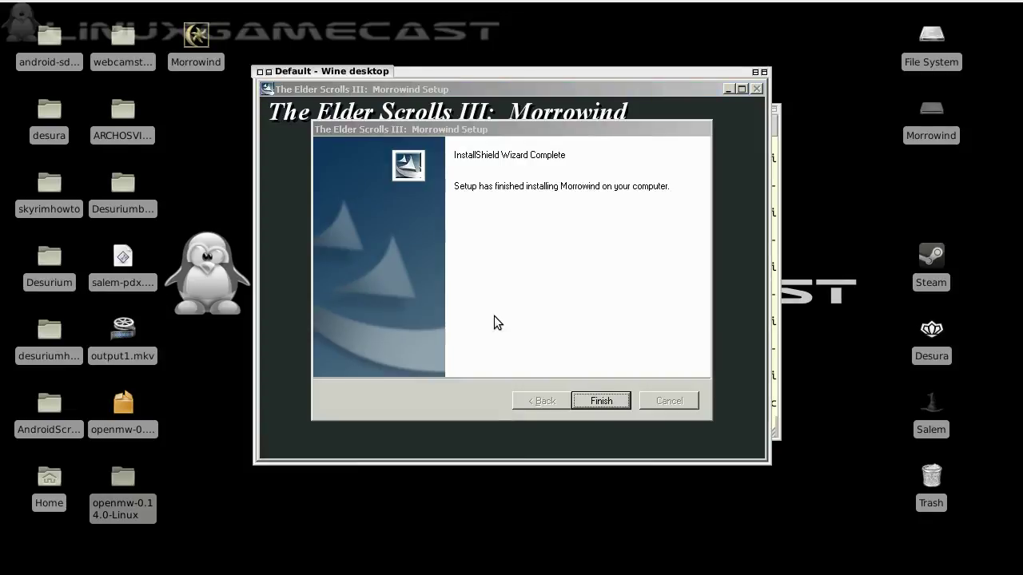
{"action": "left_click", "coordinate": [602, 400]}
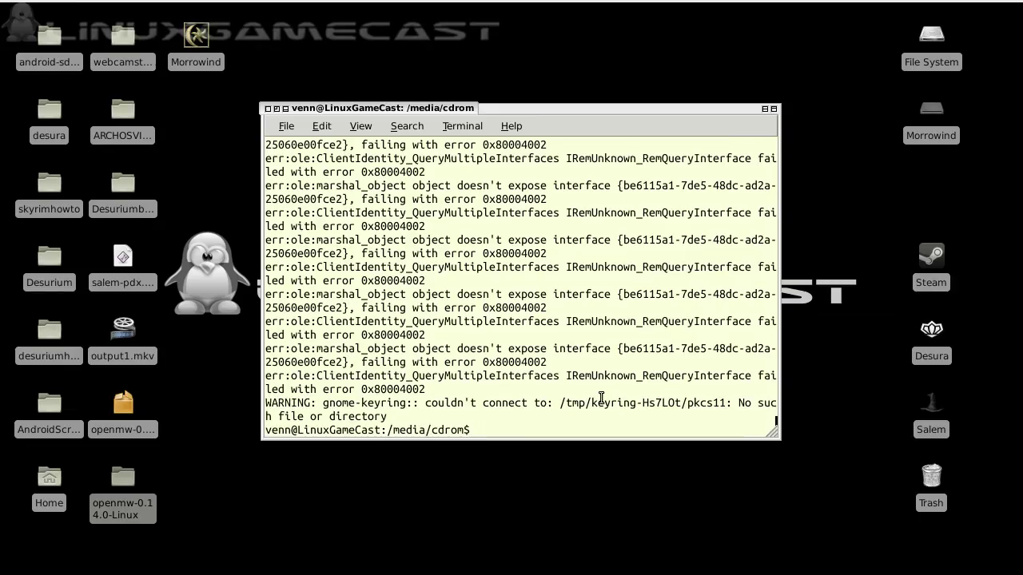
Exit the disc's terminal and open a new one in the openmw-0.14.0-Linux folder on the desktop
{"action": "type", "text": "exit"}
{"action": "key", "text": "Return"}
{"action": "mouse_move", "coordinate": [588, 4]}
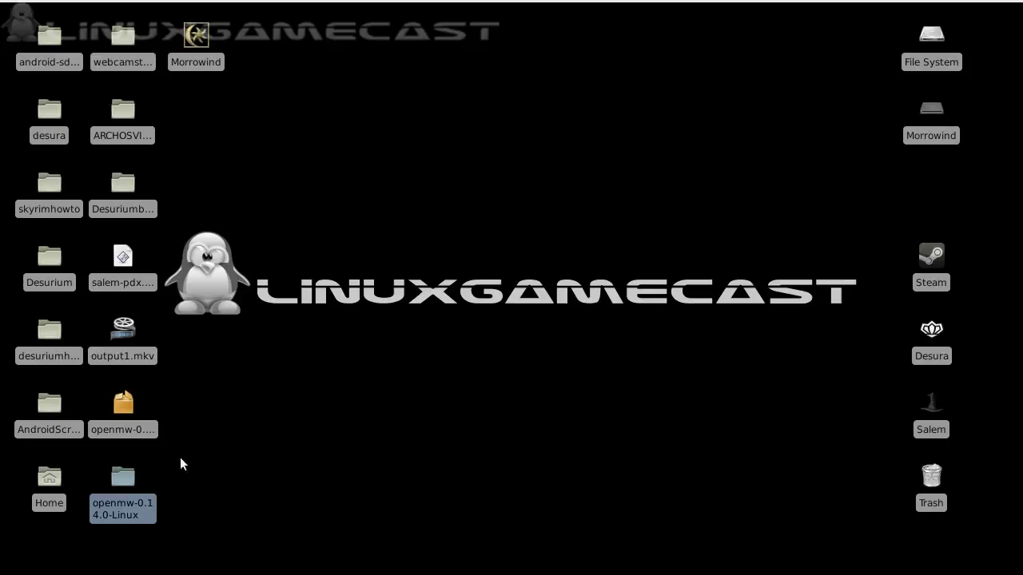
{"action": "double_click", "coordinate": [135, 477]}
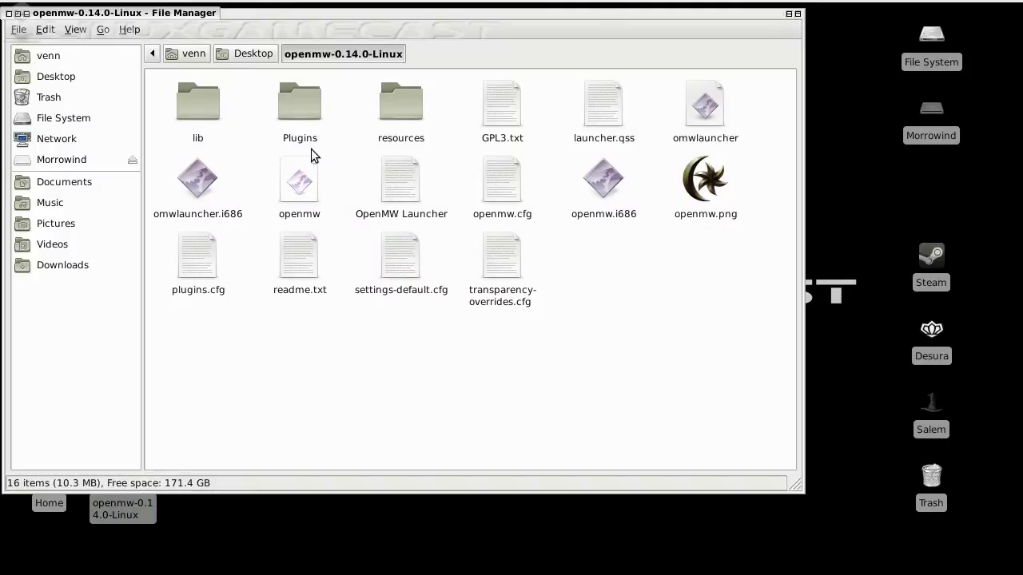
{"action": "right_click", "coordinate": [606, 273]}
{"action": "left_click", "coordinate": [617, 337]}
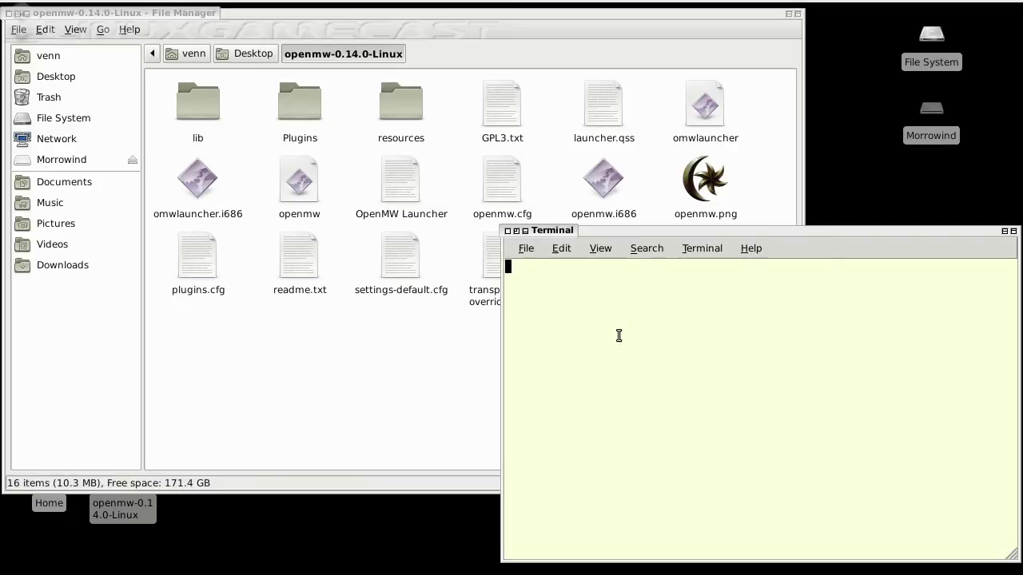
{"action": "left_click_drag", "start_coordinate": [633, 232], "coordinate": [430, 159]}
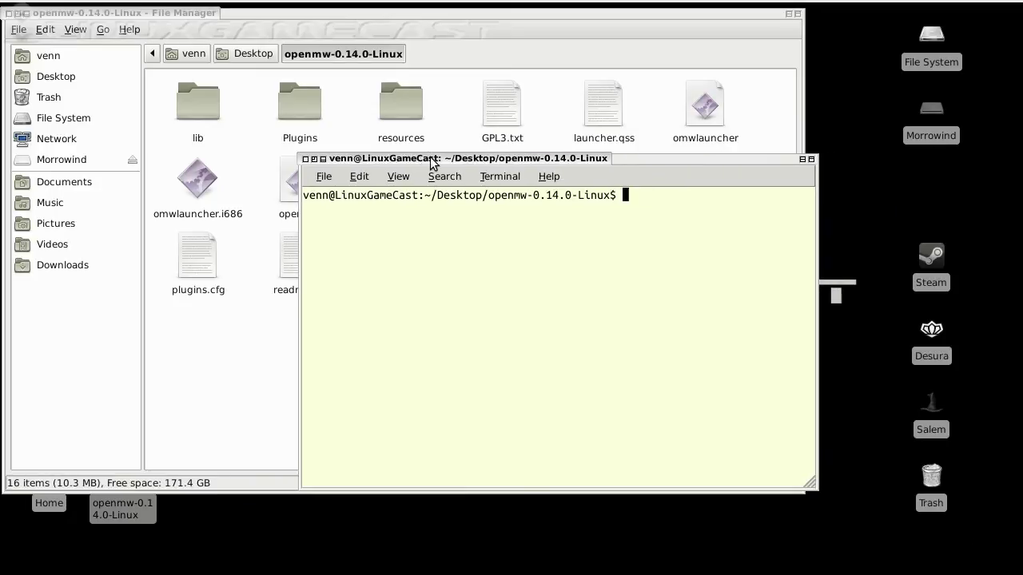
Start the OpenMW launcher with ./omwlauncher, review its graphics settings and data files, and return to its play page
{"action": "type", "text": "./omwlauncher"}
{"action": "key", "text": "Return"}
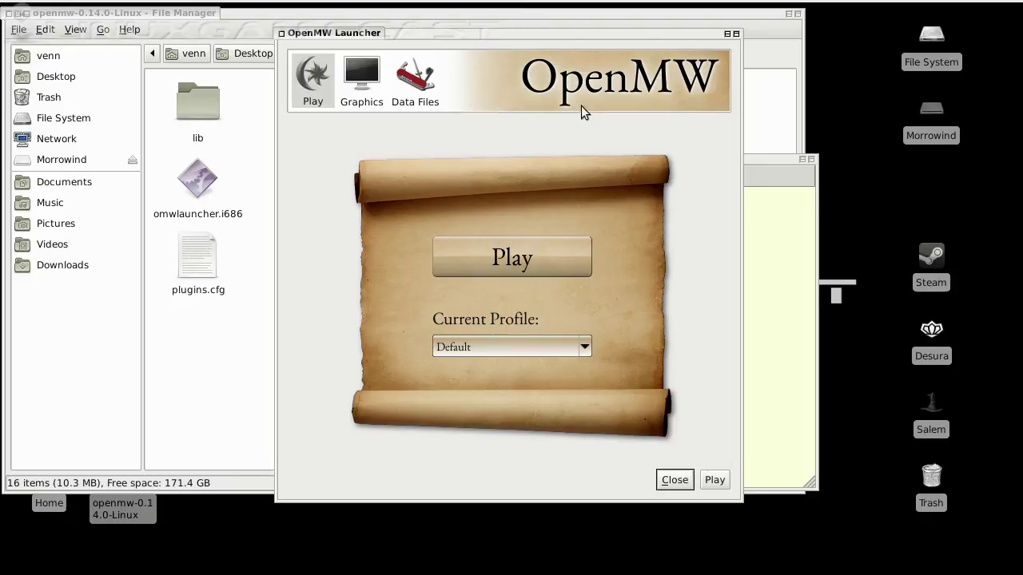
{"action": "left_click", "coordinate": [361, 92]}
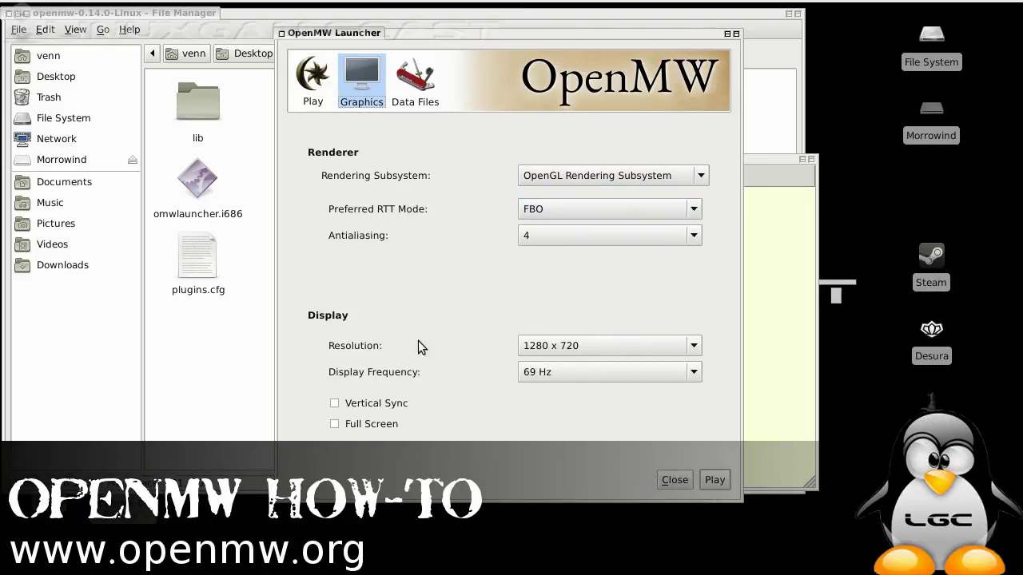
{"action": "left_click", "coordinate": [425, 95]}
{"action": "left_click", "coordinate": [402, 205]}
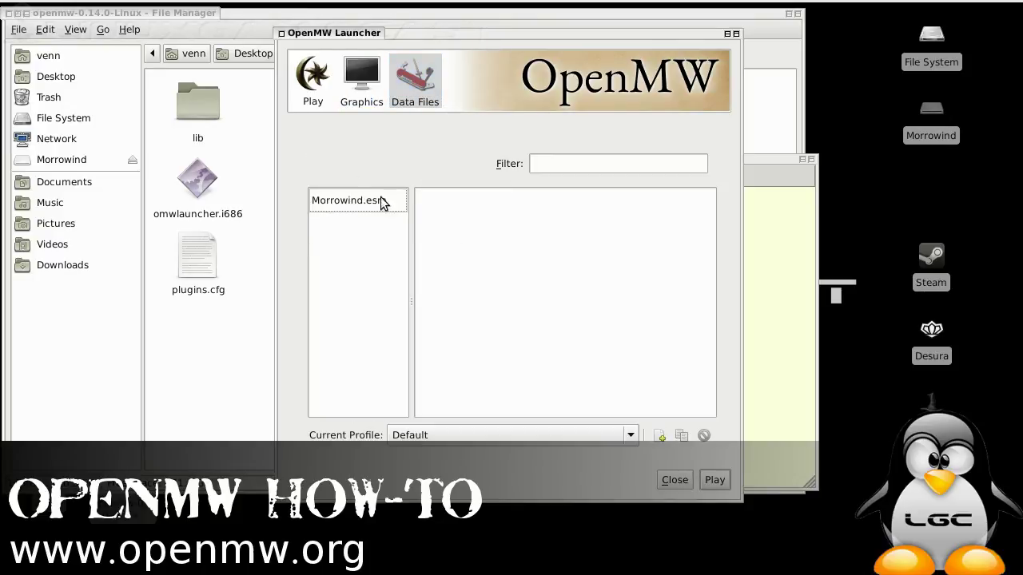
{"action": "left_click", "coordinate": [314, 86]}
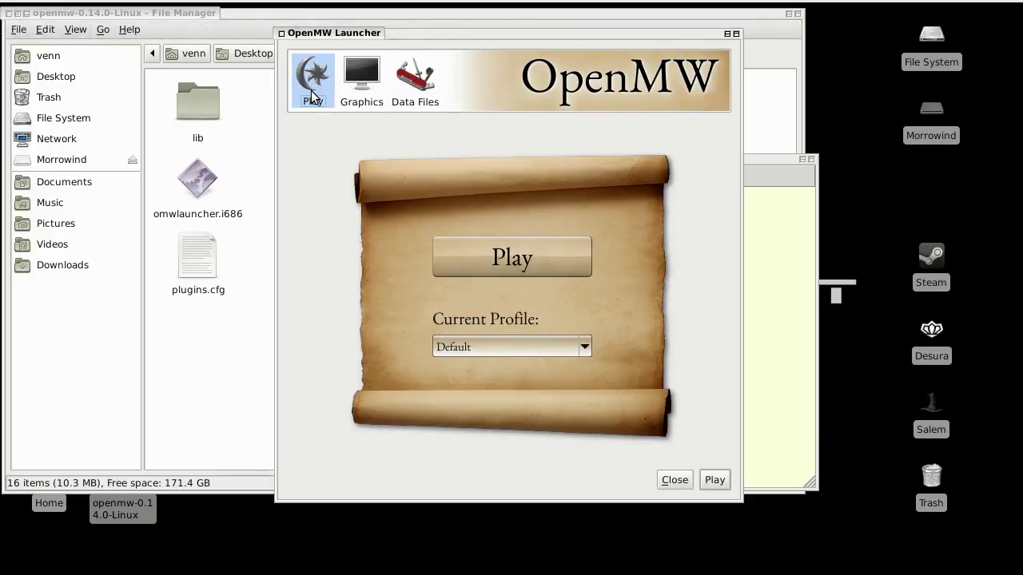